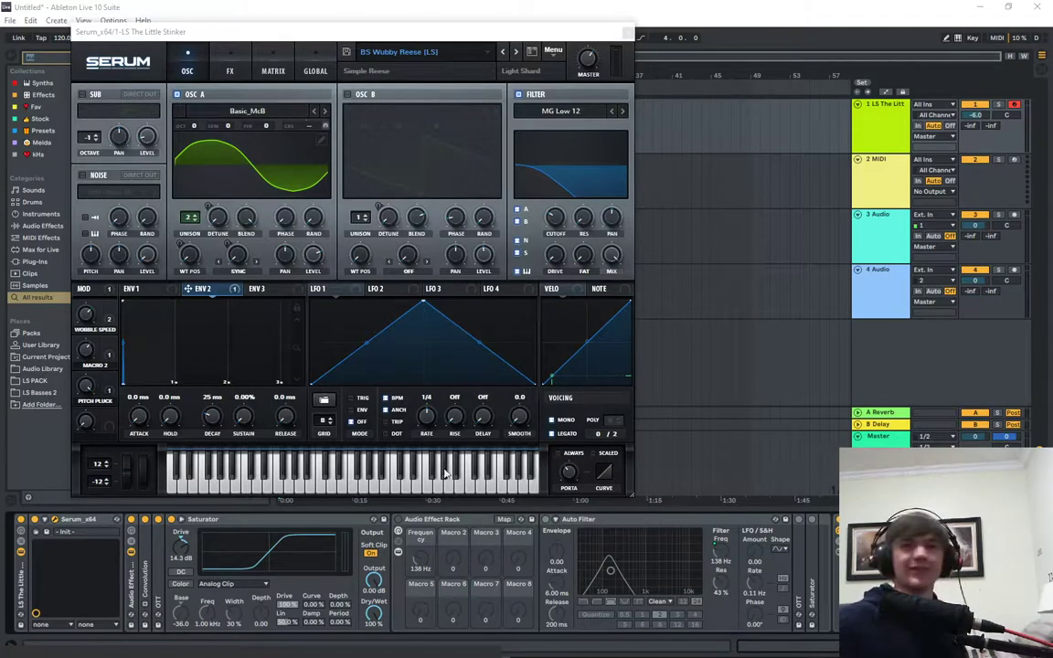
# Switch off the outer effect rack, Serum's effects units and the filter so only oscillator A's raw sound remains.
pyautogui.click(132, 520)
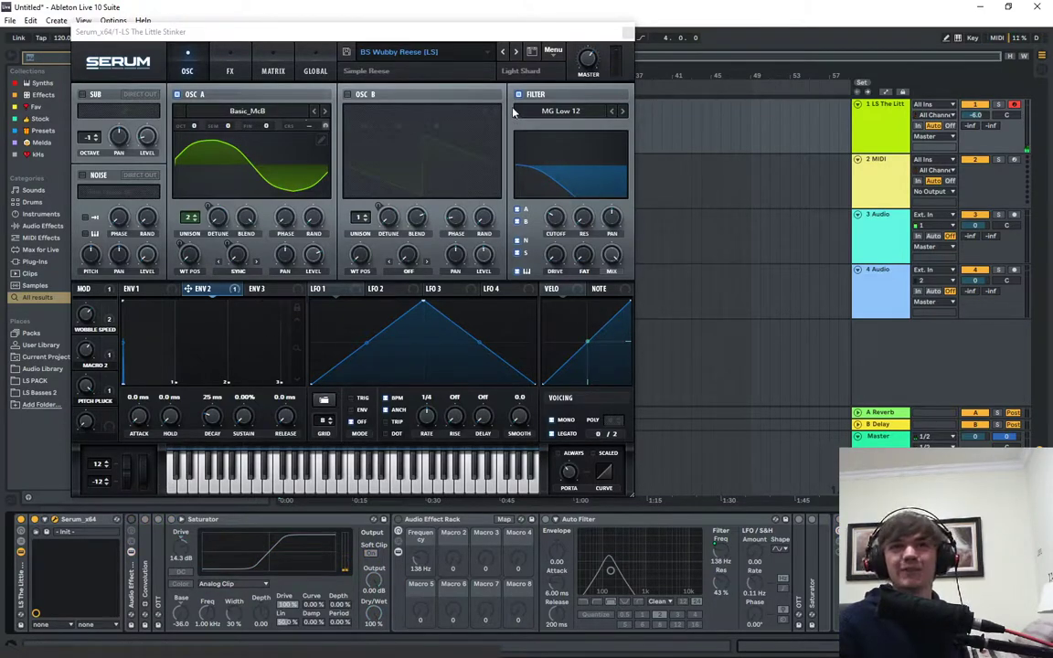
pyautogui.click(239, 87)
pyautogui.click(229, 70)
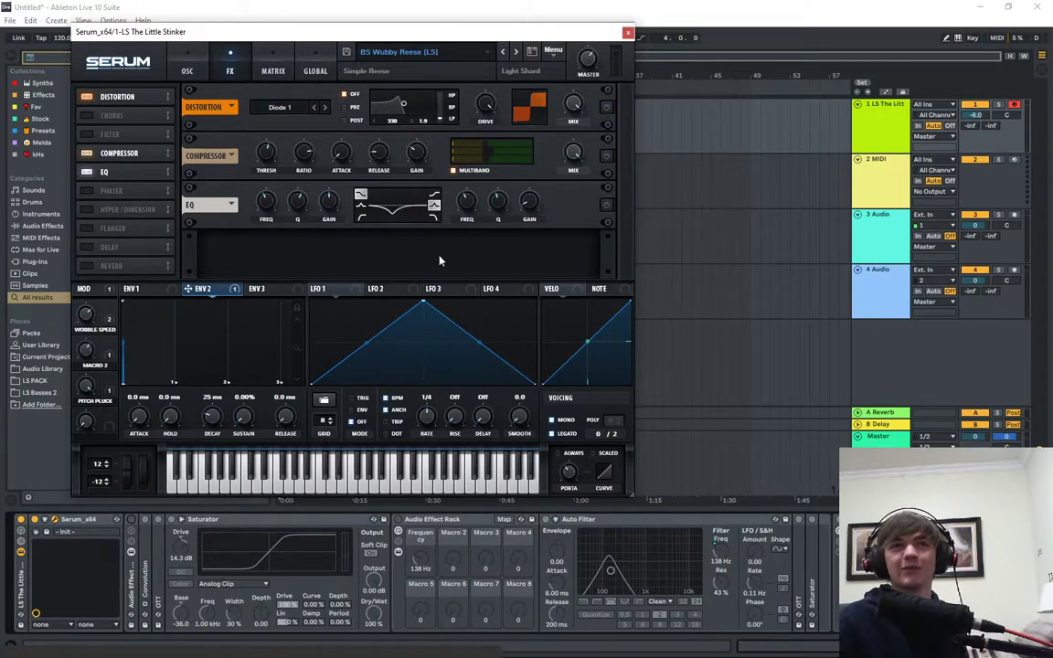
pyautogui.click(192, 69)
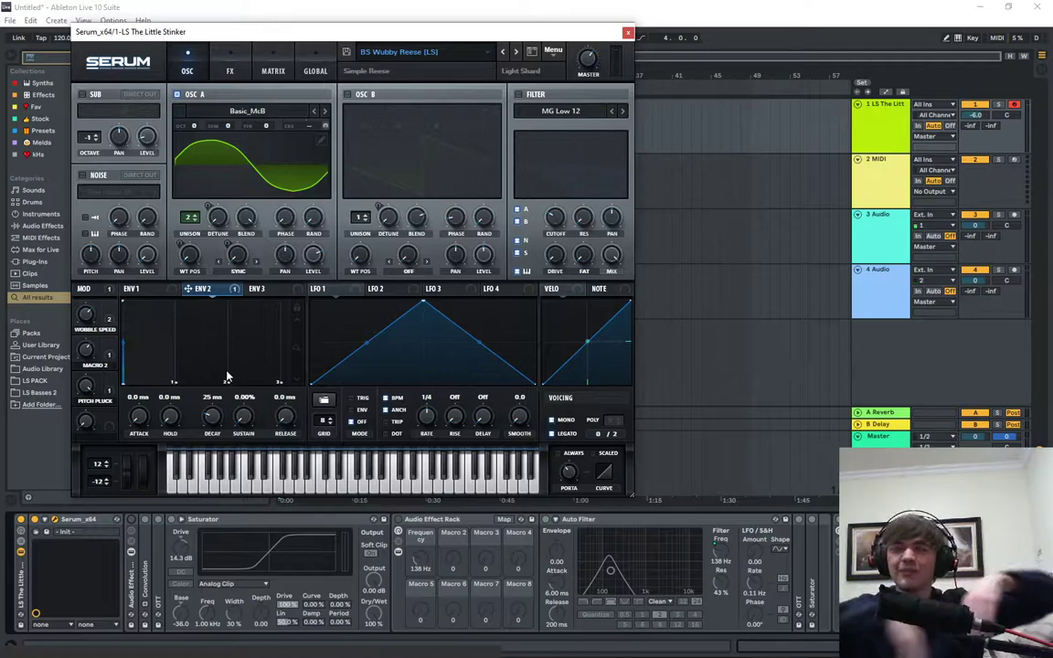
# Try the Wobble Speed macro at 40% and inspect Envelope 2 and the routings in the modulation matrix.
pyautogui.click(108, 320)
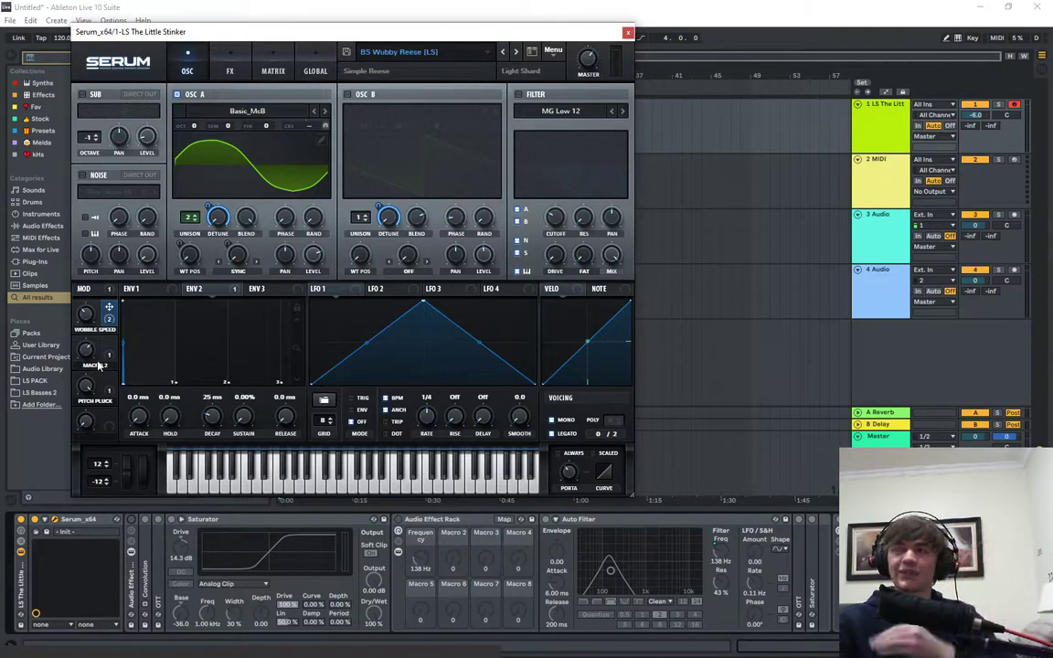
pyautogui.moveTo(89, 313)
pyautogui.mouseDown()
pyautogui.moveTo(92, 305)
pyautogui.moveTo(88, 357)
pyautogui.moveTo(100, 305)
pyautogui.mouseUp()
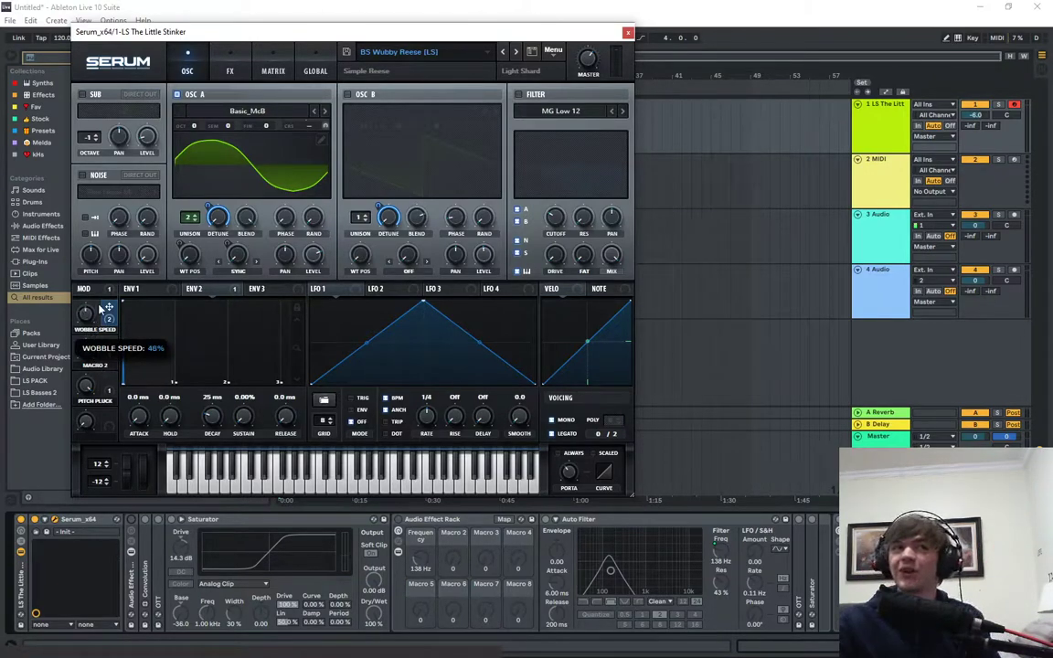
pyautogui.moveTo(109, 313)
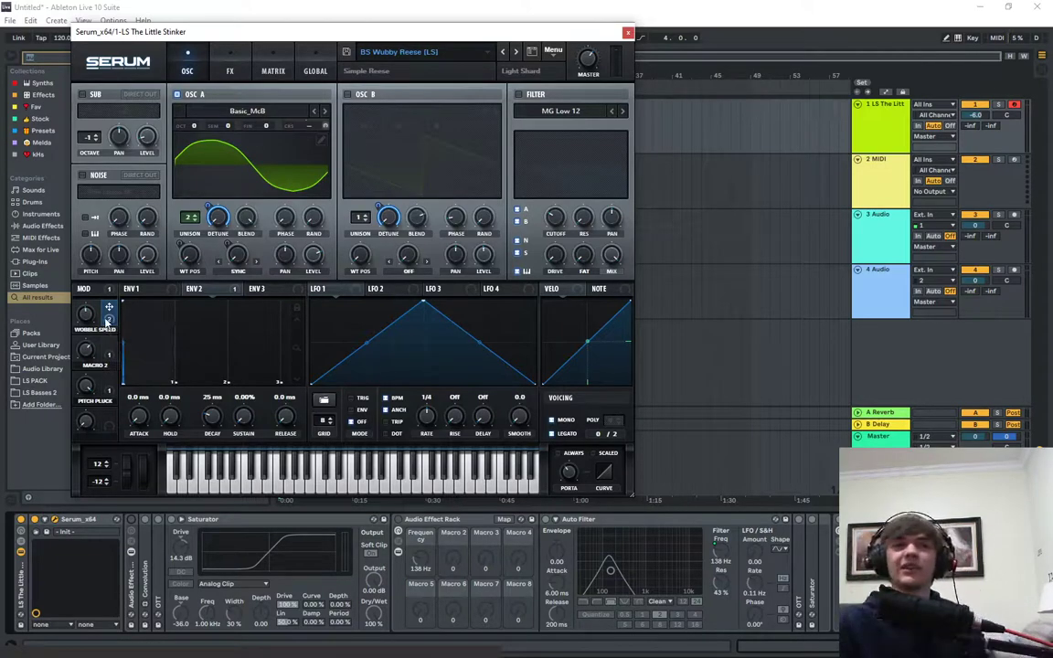
pyautogui.click(203, 289)
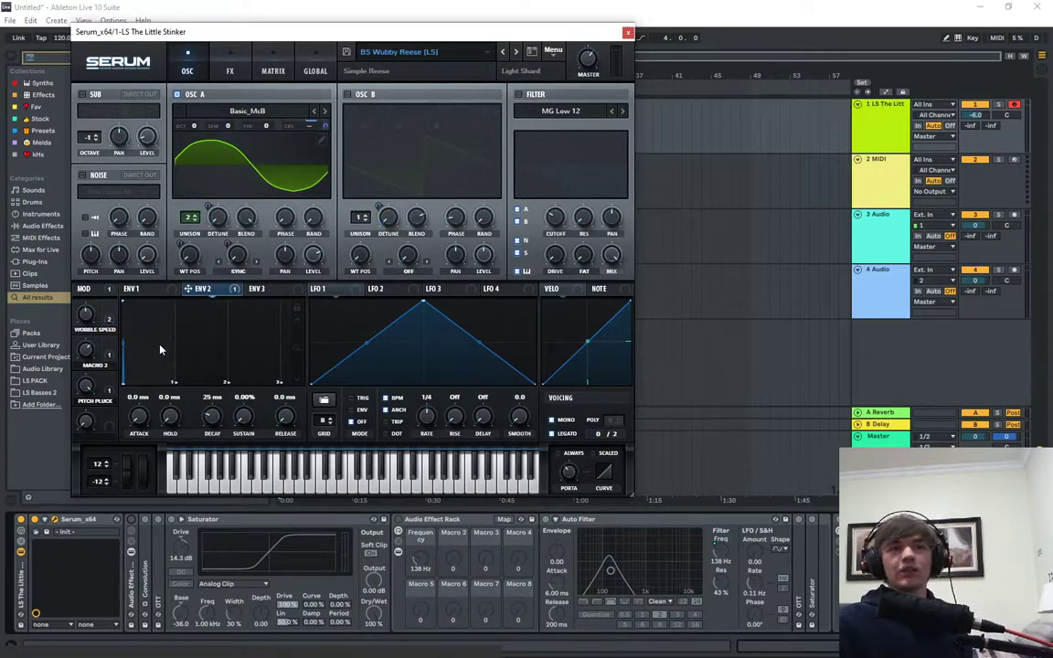
pyautogui.click(272, 70)
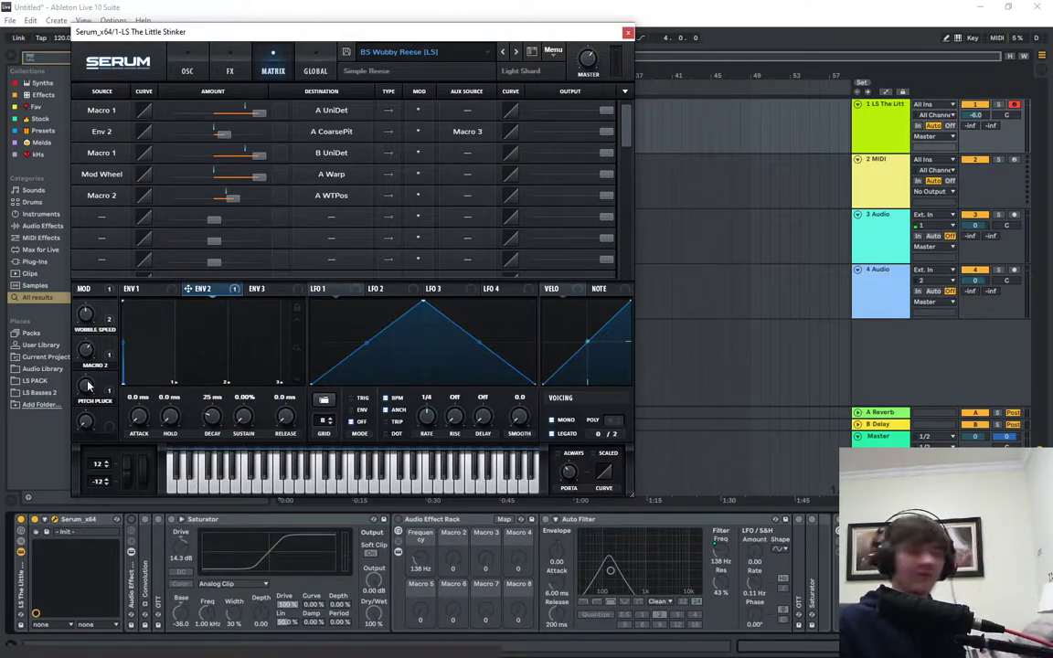
# Switch the outer effect rack back on and try the Wobble Speed macro while viewing the oscillators.
pyautogui.click(138, 534)
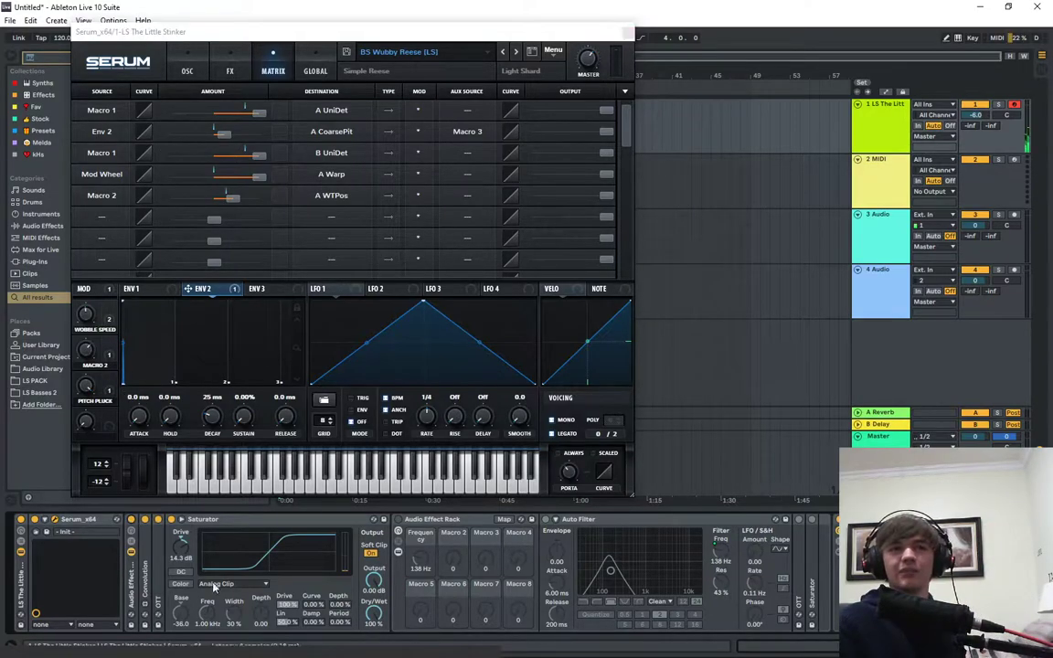
pyautogui.click(225, 73)
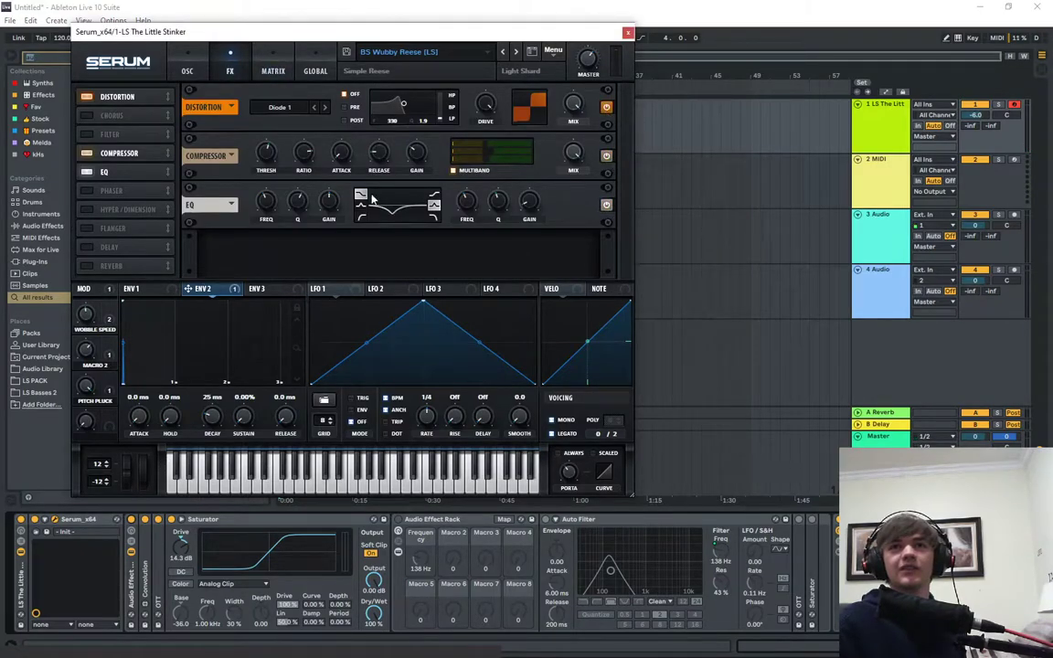
pyautogui.click(188, 72)
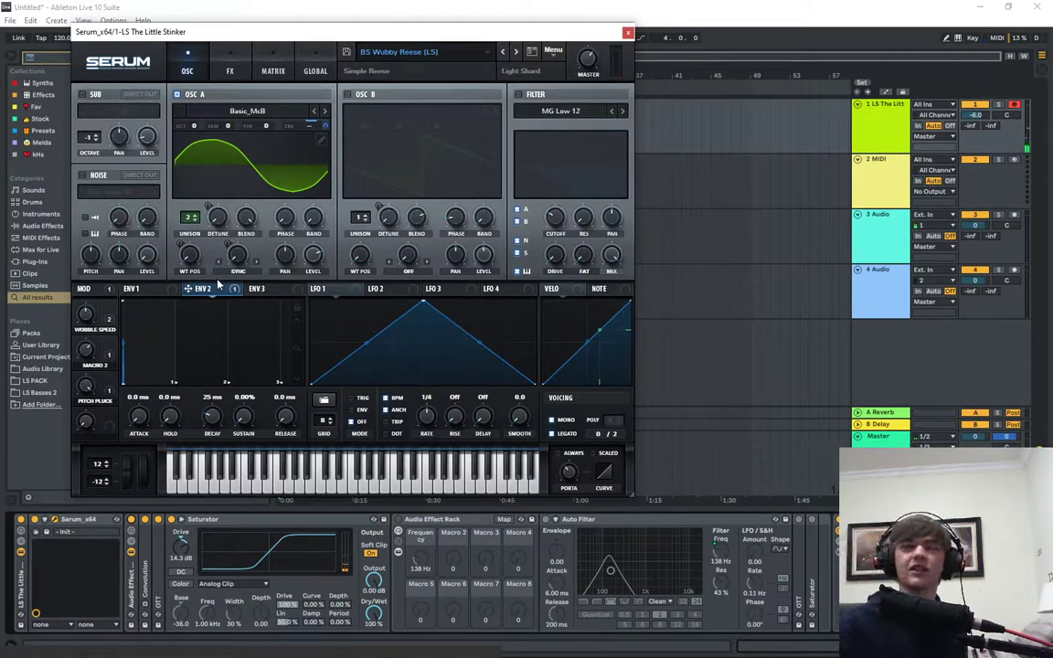
pyautogui.moveTo(88, 320); pyautogui.dragTo(95, 298)
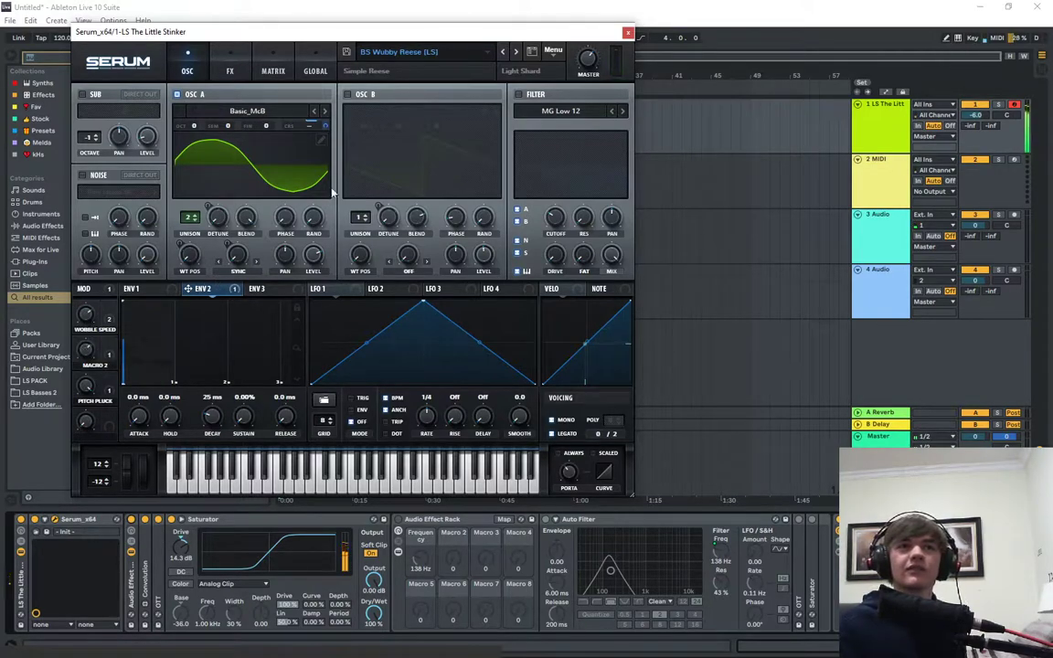
# Enable Serum's Distortion, Compressor and EQ effects, and compare the sound with the outer effect rack toggled.
pyautogui.click(230, 70)
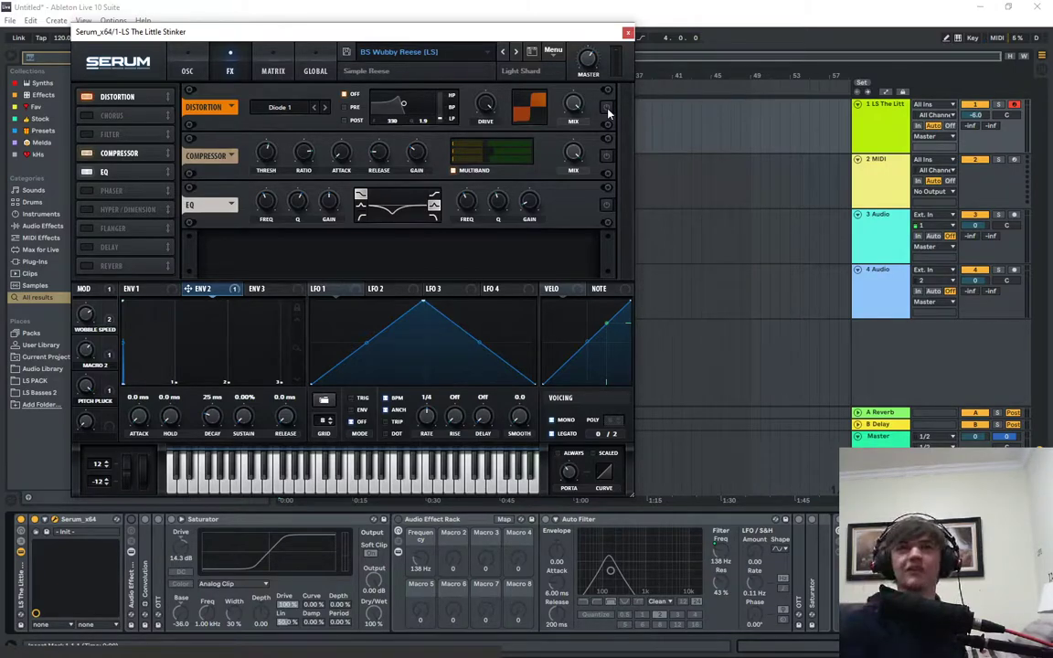
pyautogui.click(608, 109)
pyautogui.click(607, 156)
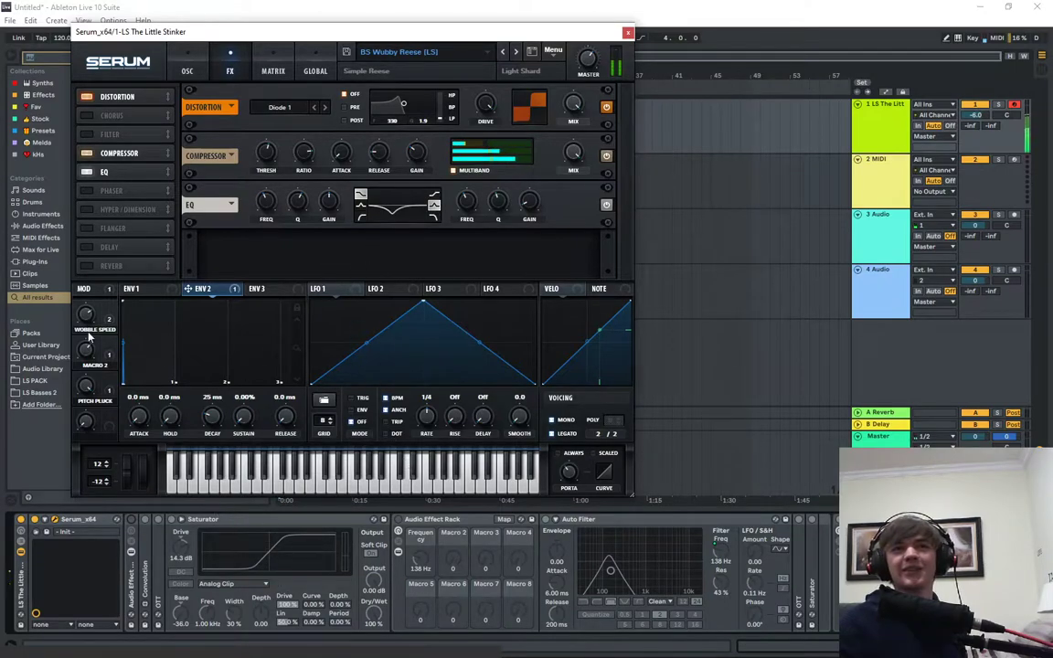
pyautogui.click(137, 522)
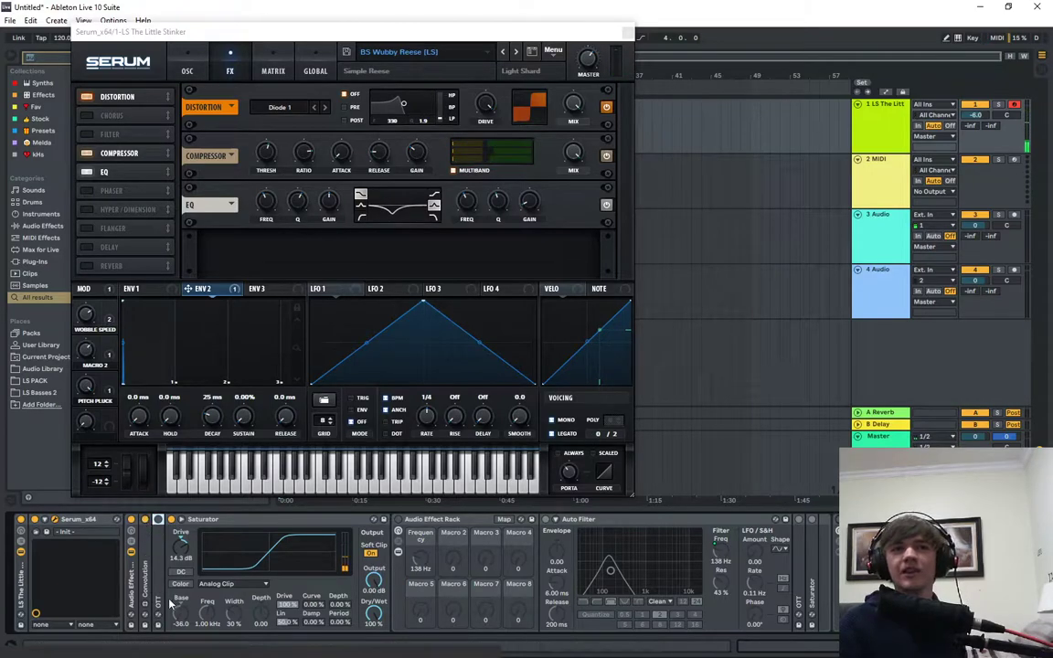
# Expand the Convolution device and compare the bass with it switched on and off.
pyautogui.doubleClick(146, 577)
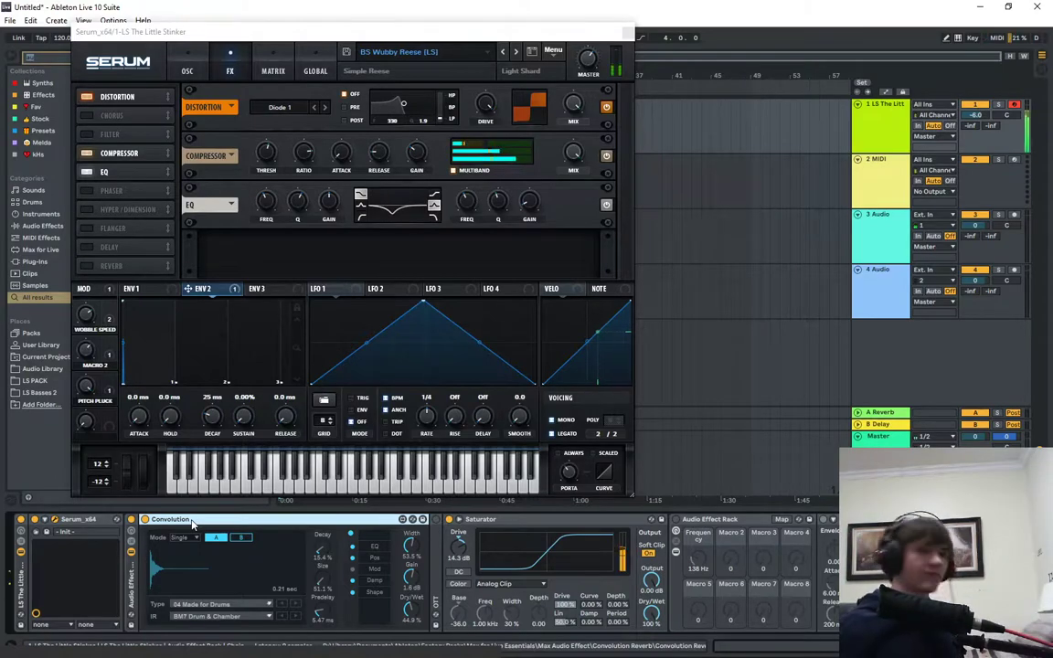
pyautogui.click(144, 520)
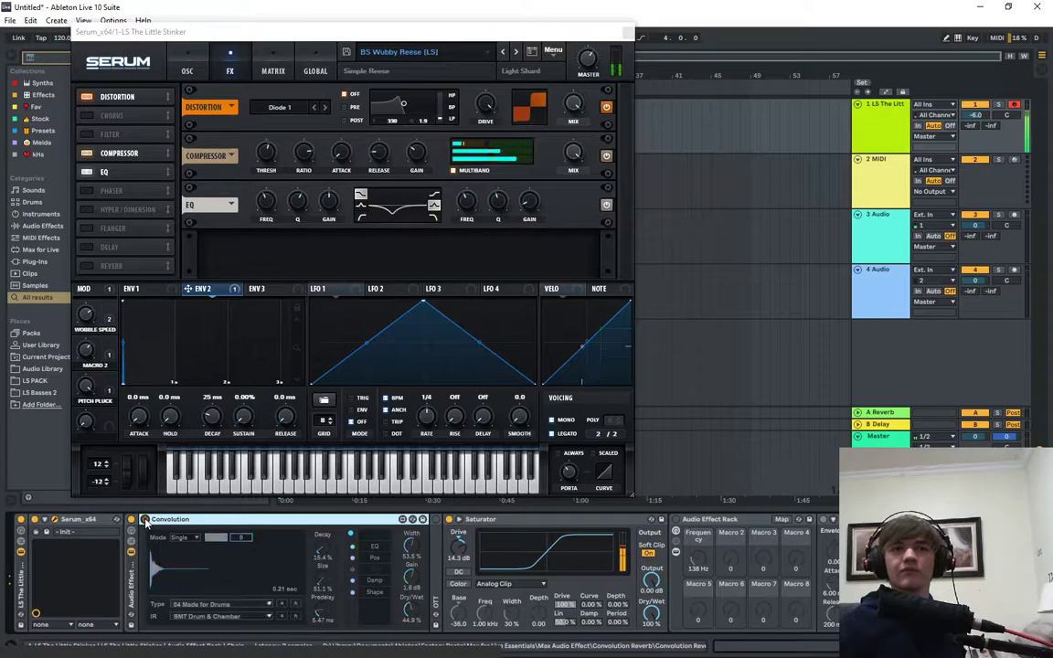
pyautogui.click(145, 520)
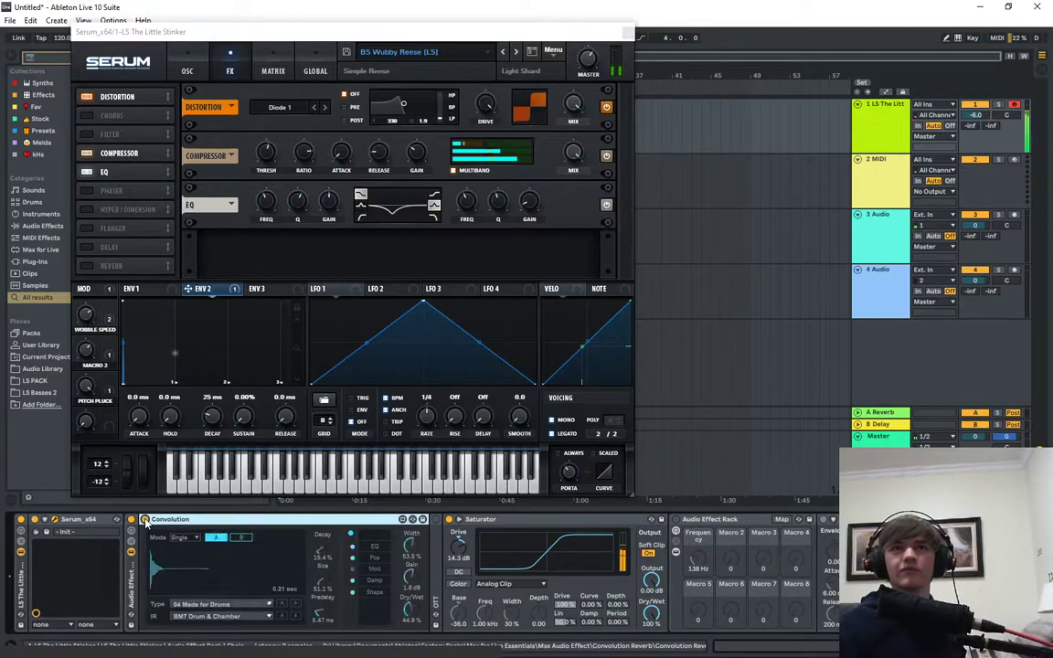
pyautogui.click(145, 520)
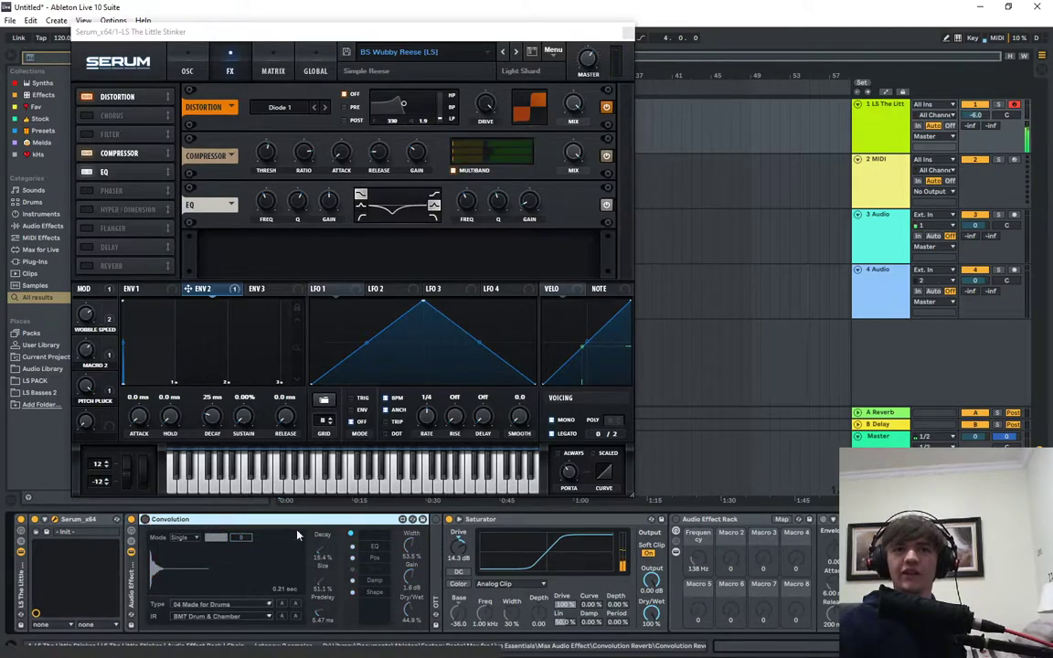
# Inspect the OTT settings, and fold the OTT and Convolution devices closed.
pyautogui.doubleClick(437, 528)
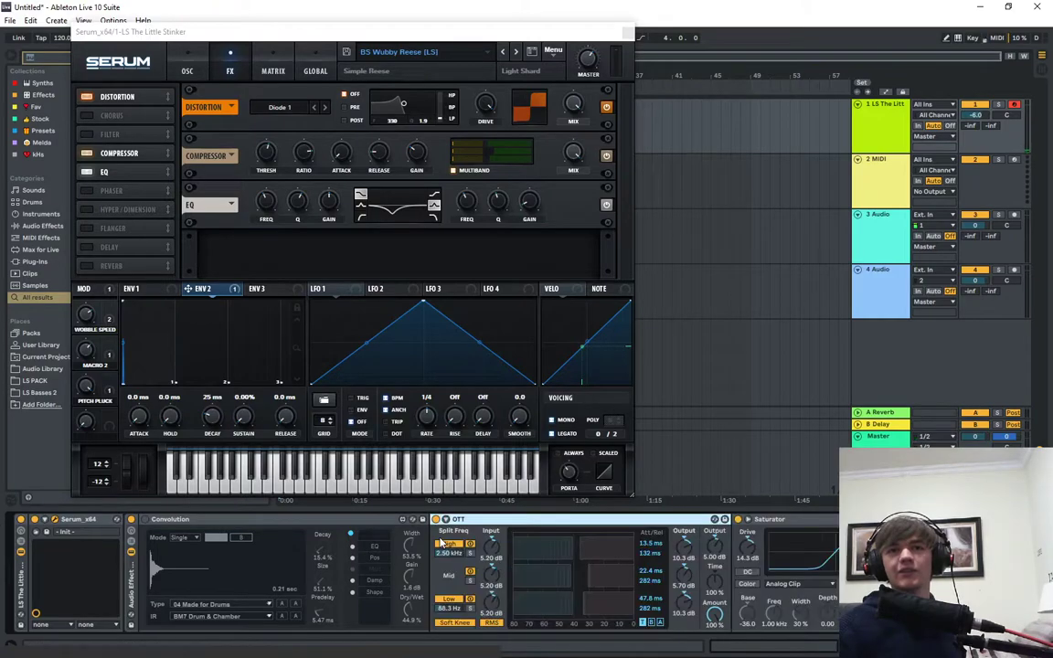
pyautogui.doubleClick(532, 525)
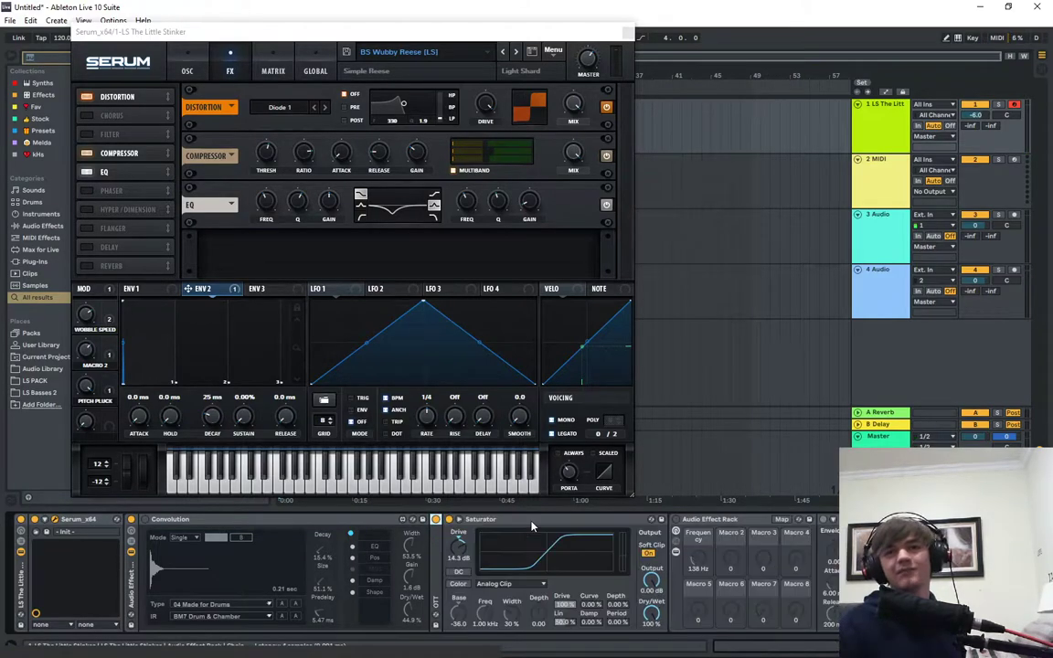
pyautogui.doubleClick(236, 520)
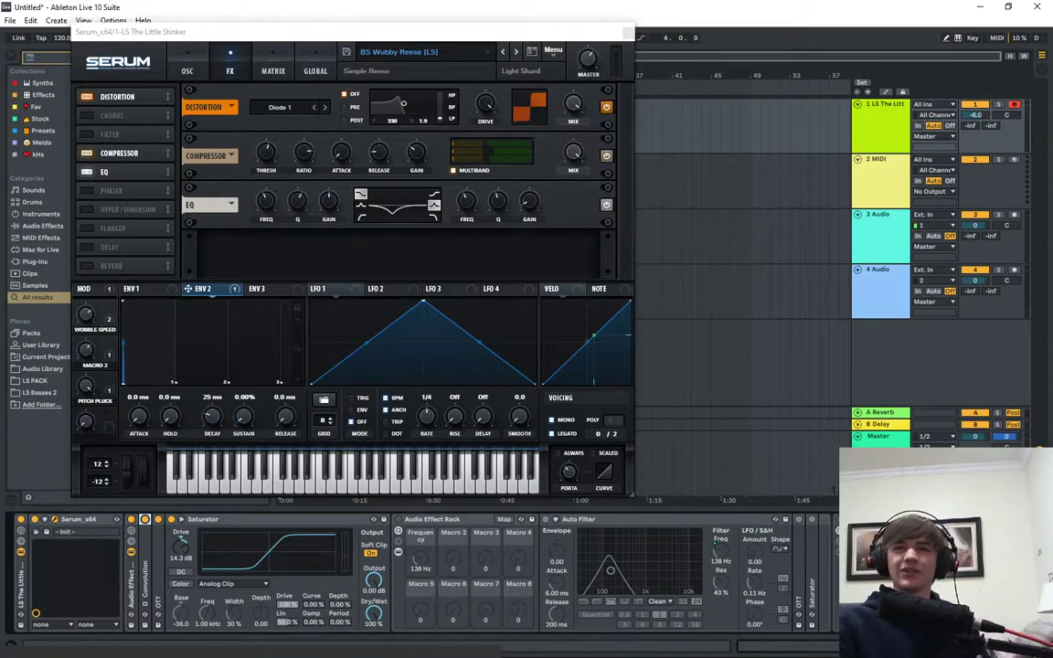
# Set the Device On macro of the LS UnSperser rack to 127.
pyautogui.hscroll(1, 420, 573)
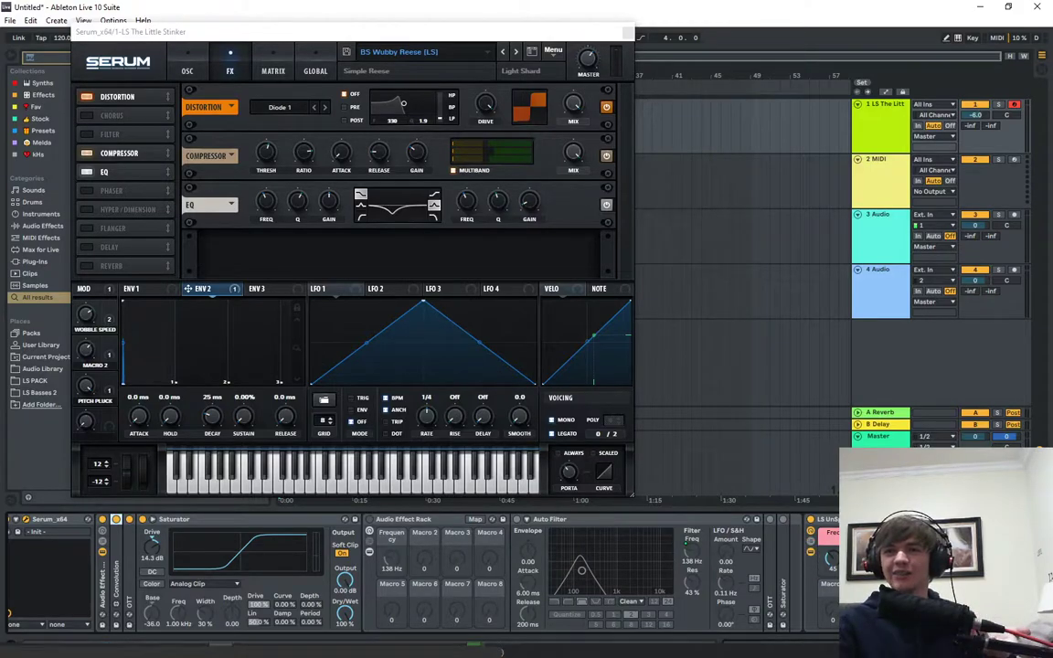
pyautogui.hscroll(6, 420, 572)
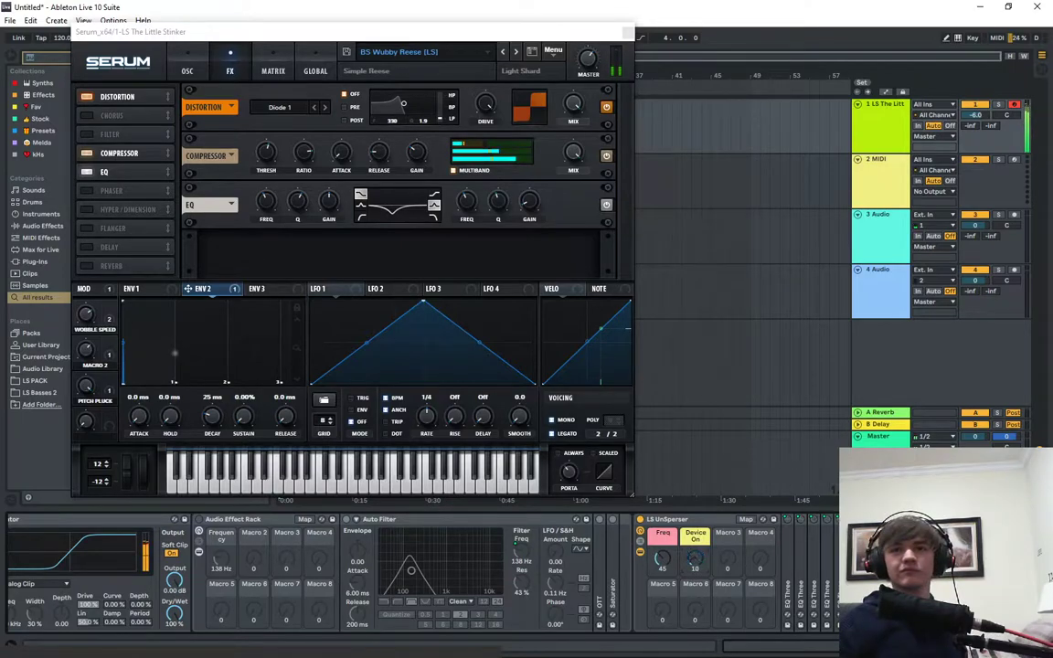
pyautogui.moveTo(701, 561); pyautogui.dragTo(701, 540)
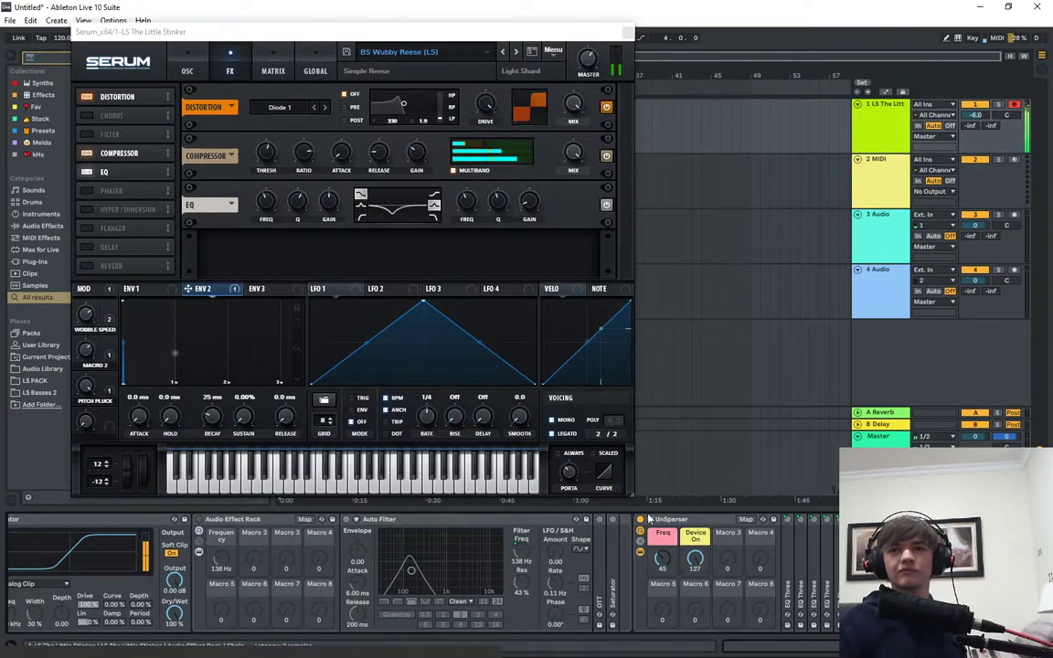
# Enable the Audio Effect Rack before the Auto Filter, sweep its Frequency macro from 101 Hz to 437 Hz, and switch the rack off.
pyautogui.hscroll(-3, 643, 528)
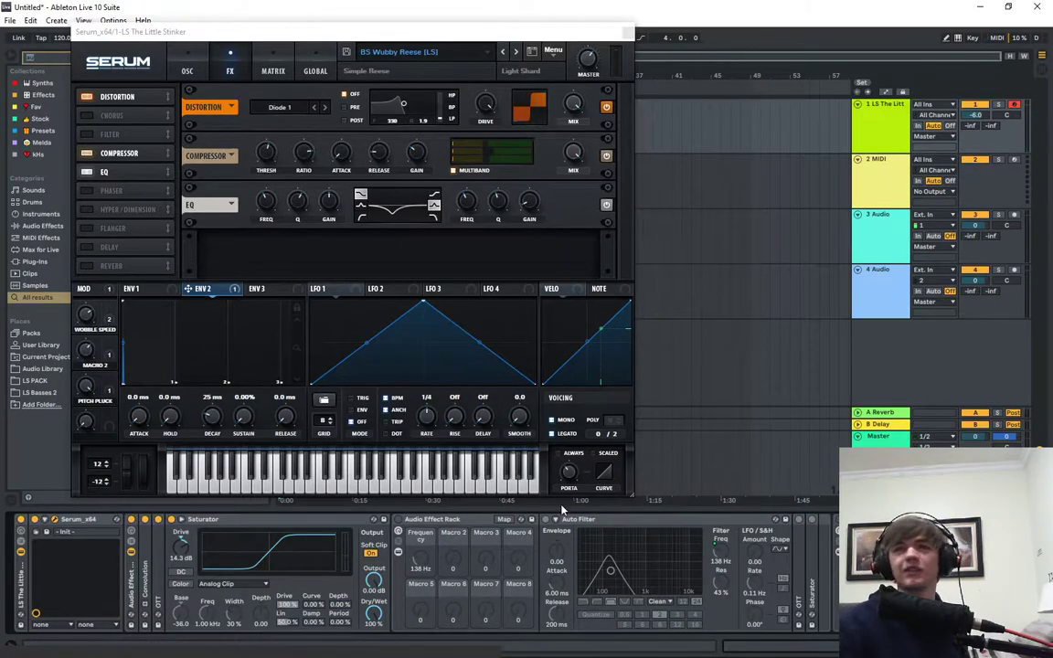
pyautogui.click(397, 520)
pyautogui.moveTo(420, 558)
pyautogui.mouseDown()
pyautogui.moveTo(420, 592)
pyautogui.moveTo(421, 549)
pyautogui.moveTo(440, 566)
pyautogui.mouseUp()
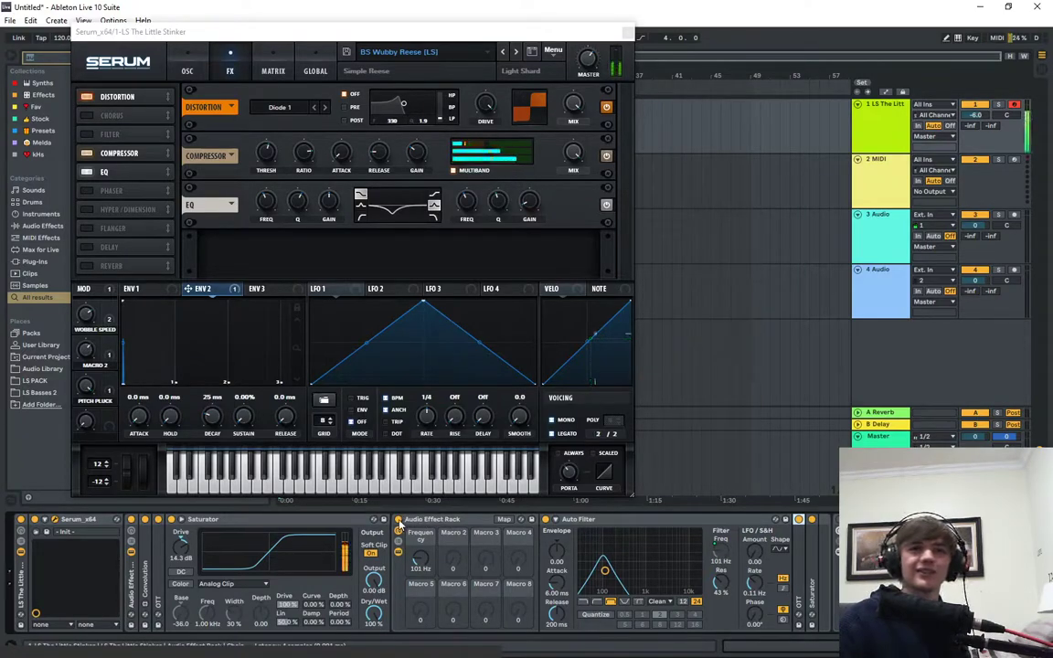
pyautogui.moveTo(420, 559)
pyautogui.mouseDown()
pyautogui.moveTo(420, 567)
pyautogui.moveTo(420, 541)
pyautogui.mouseUp()
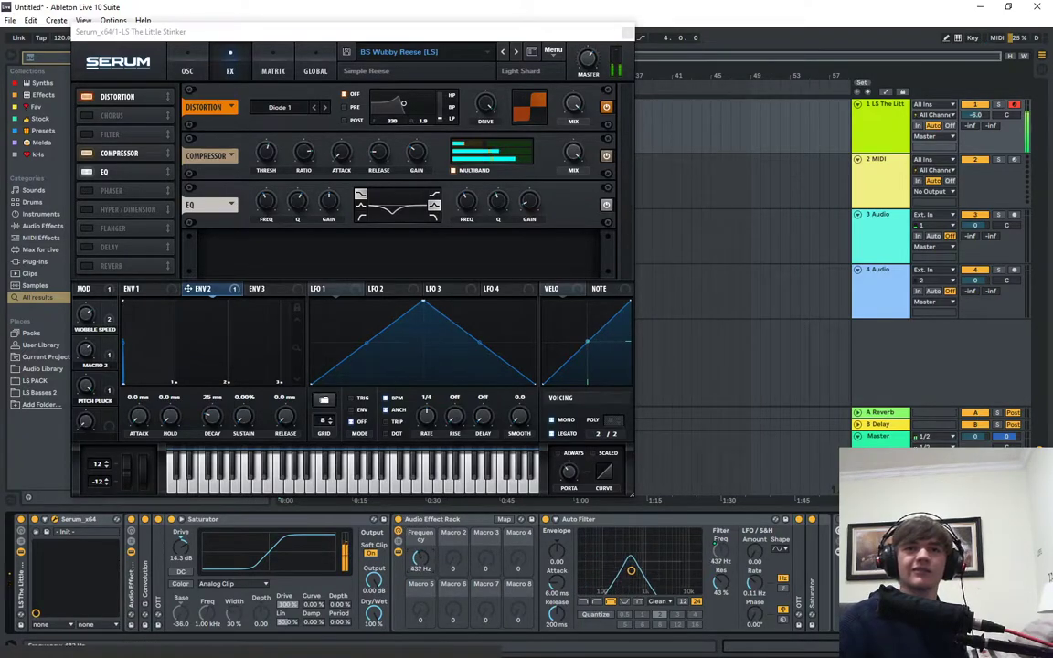
pyautogui.click(399, 520)
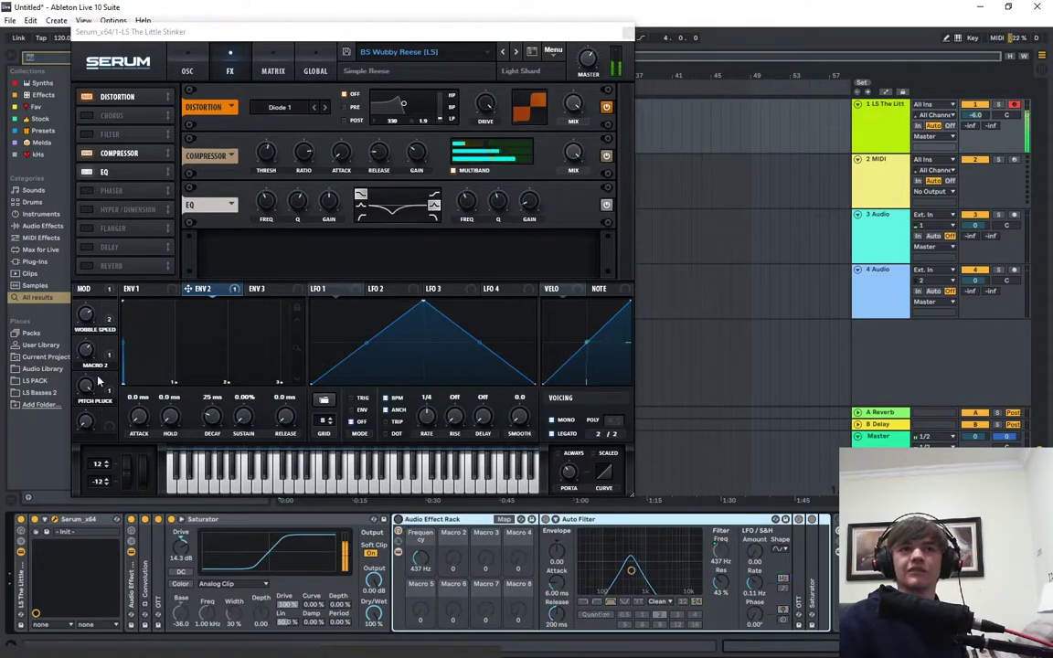
# Turn down the Pitch Pluck macro and adjust Macro 2 to move oscillator A's wavetable to a saw shape.
pyautogui.moveTo(91, 385); pyautogui.dragTo(94, 581)
pyautogui.click(187, 70)
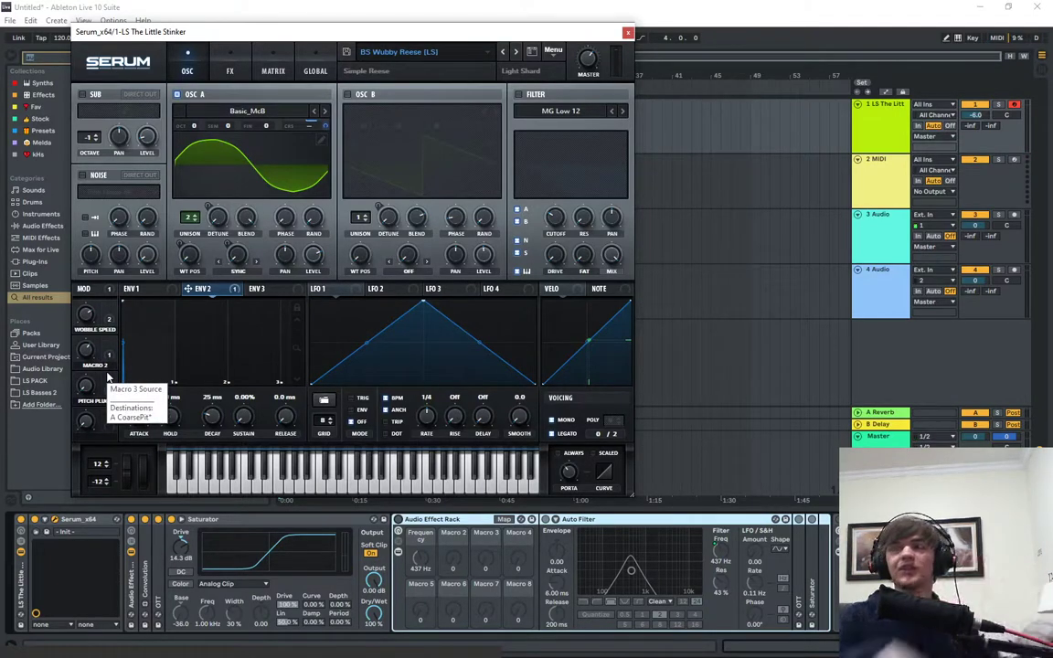
pyautogui.moveTo(87, 355); pyautogui.dragTo(96, 468)
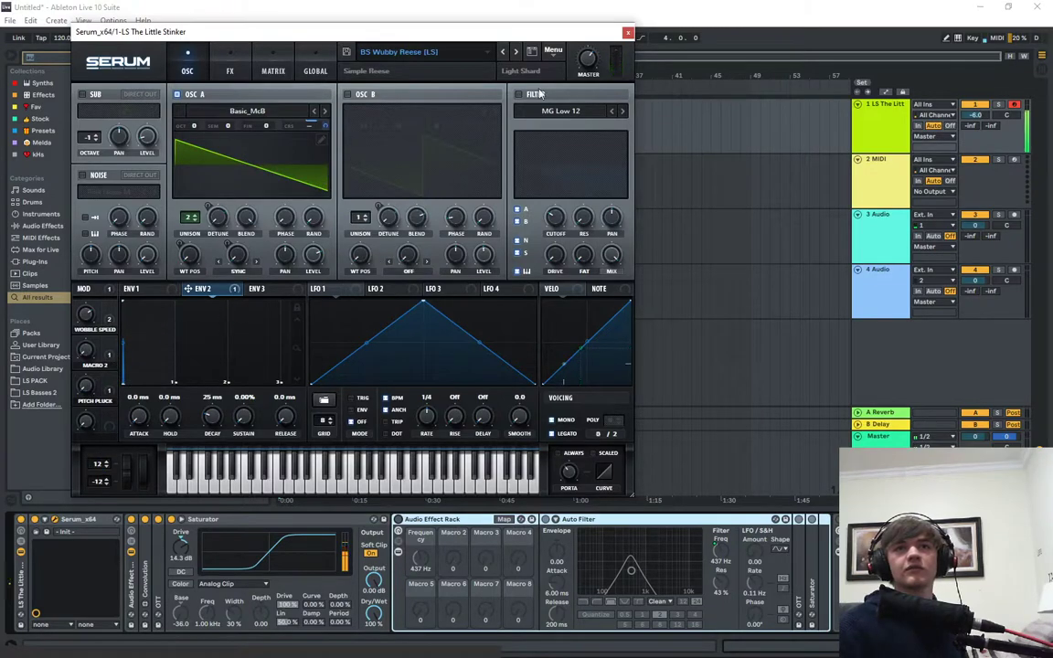
# Switch Serum's MG Low 12 filter back on and toggle the Audio Effect Rack before the Auto Filter.
pyautogui.click(534, 95)
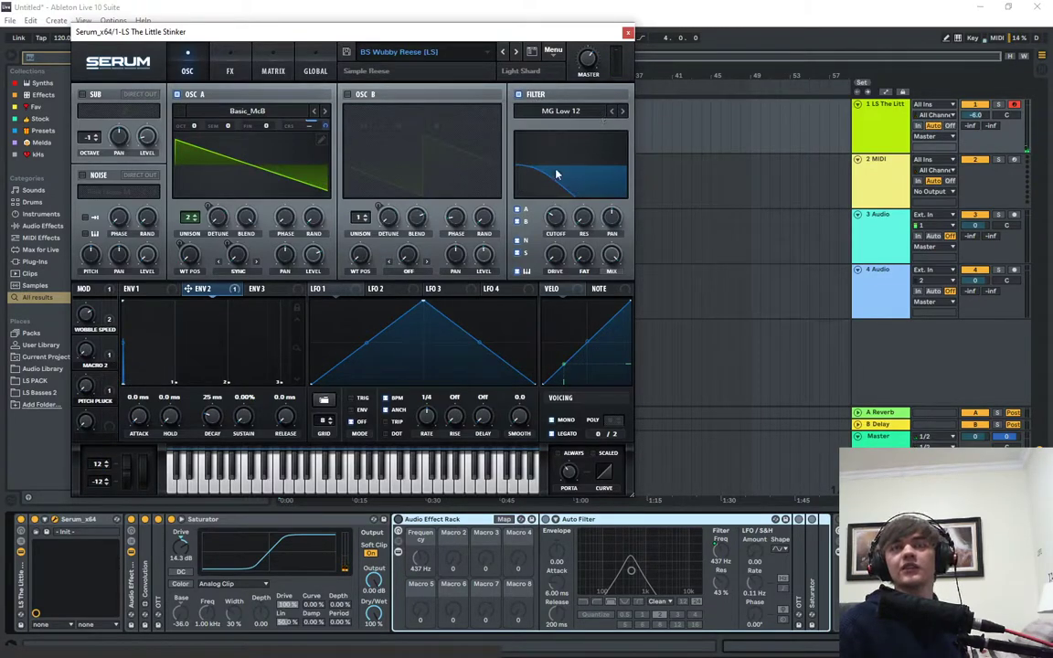
pyautogui.moveTo(585, 173)
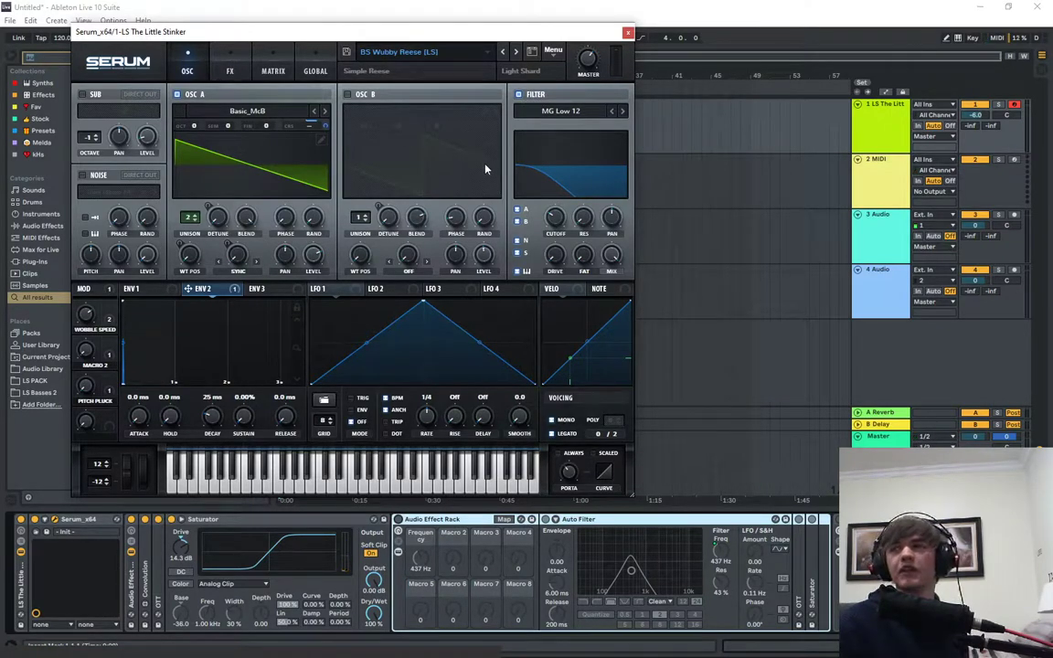
pyautogui.click(229, 71)
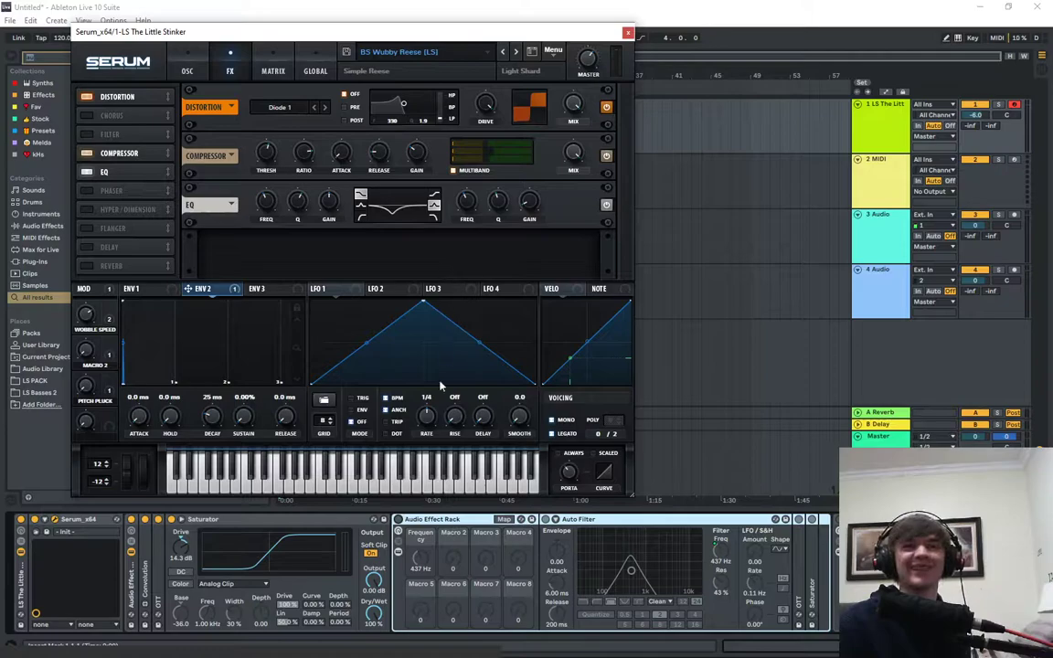
pyautogui.click(398, 520)
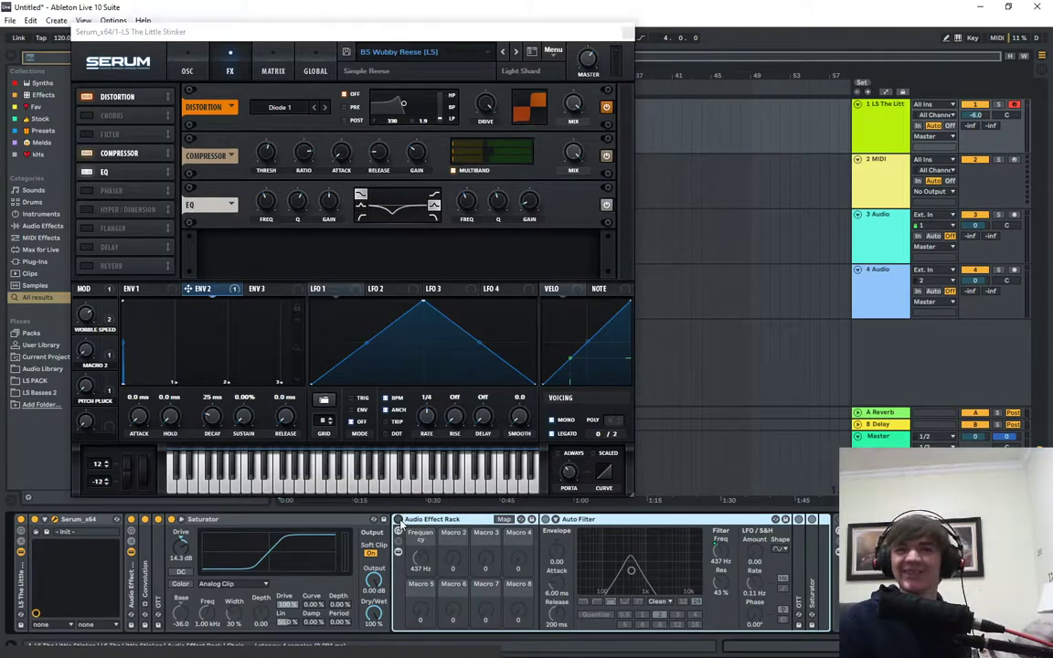